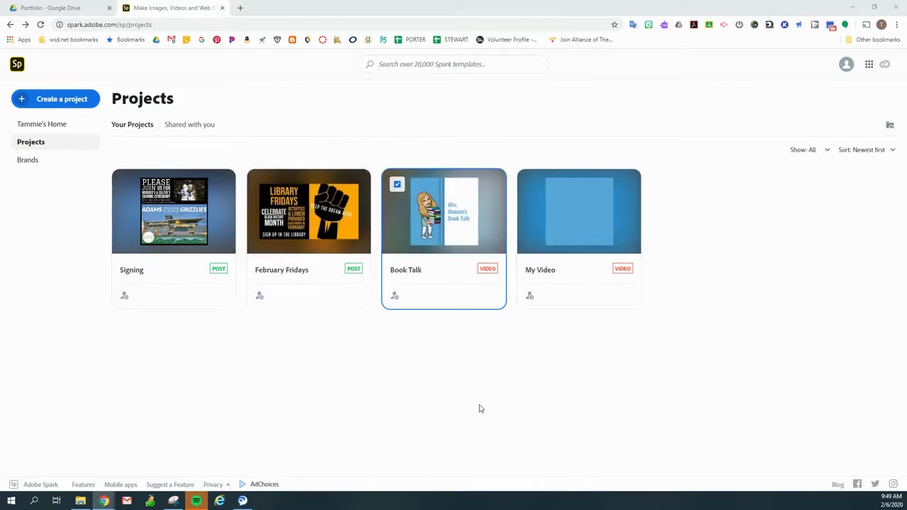
# - Open the Book Talk project in Adobe Spark's editor and download the video as Book_Talk.mp4
pyautogui.moveTo(407, 279)
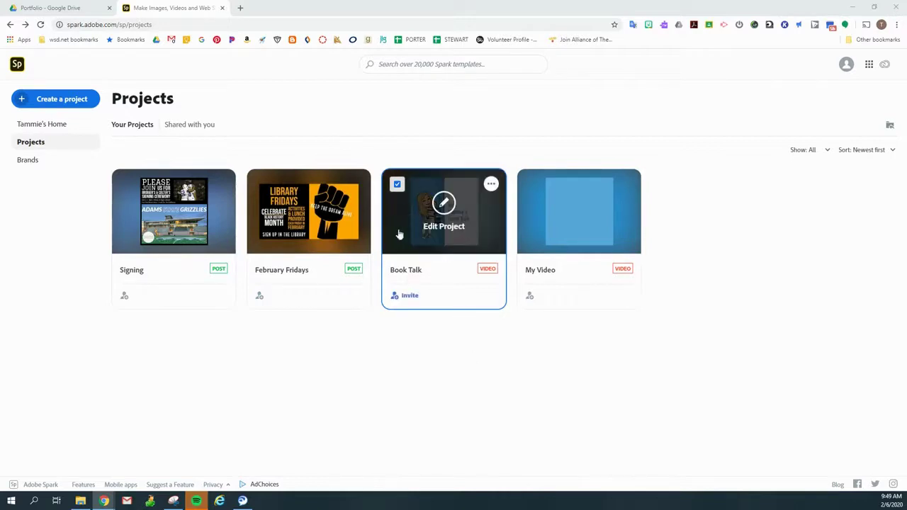
pyautogui.click(441, 271)
pyautogui.click(441, 267)
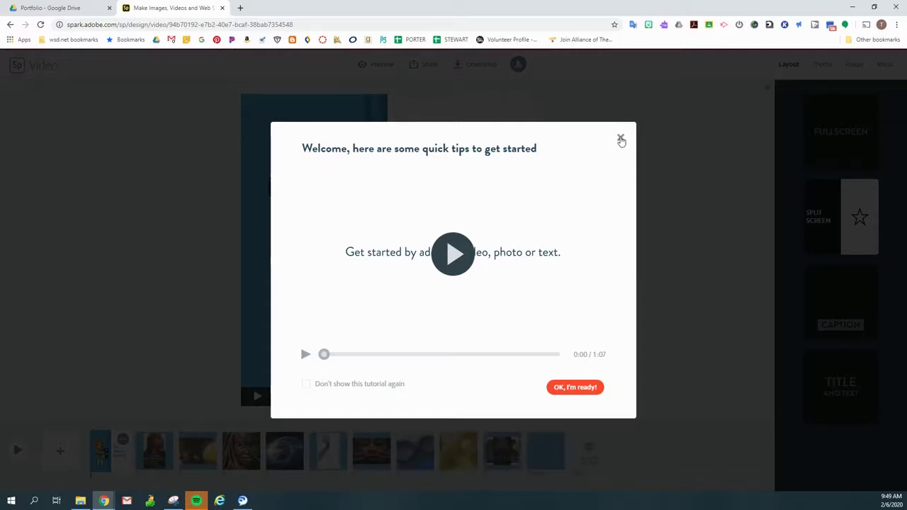
pyautogui.click(620, 138)
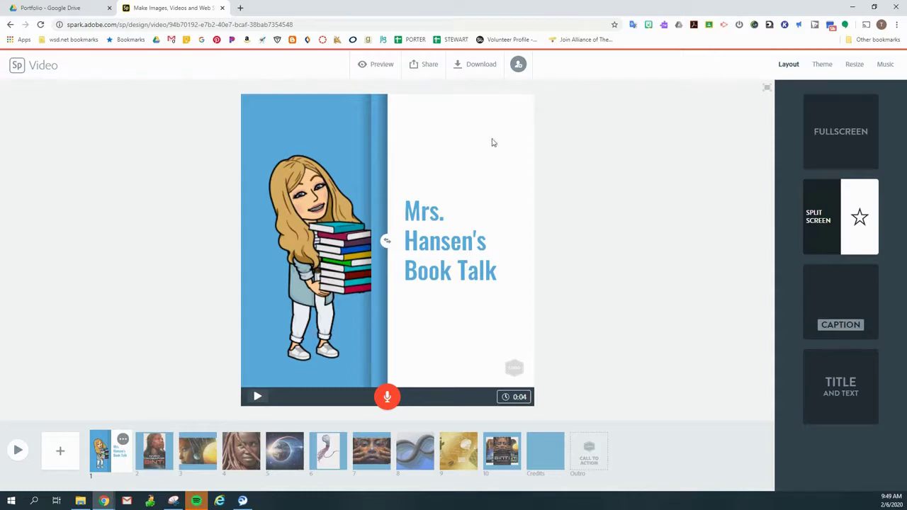
pyautogui.click(486, 67)
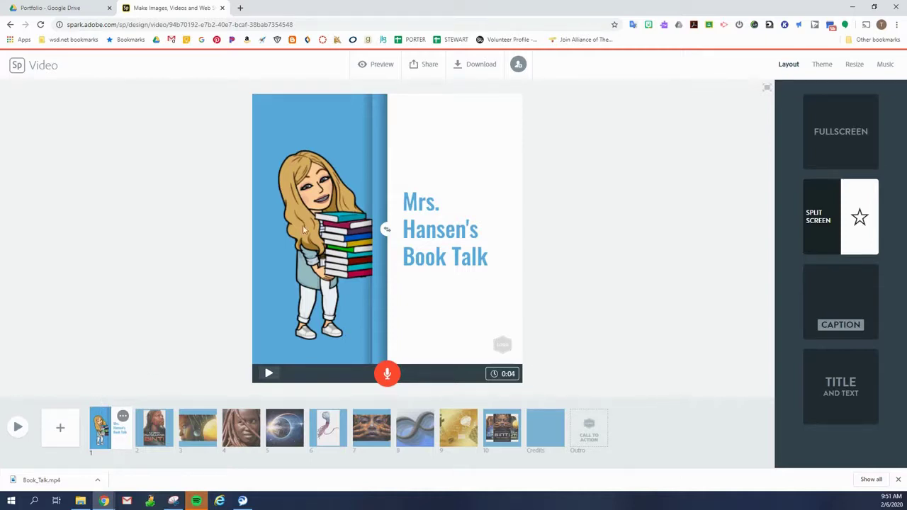
# - Upload Book_Talk.mp4 from Downloads into the Drive folder 2019 Librarian > Portfolio
pyautogui.click(37, 10)
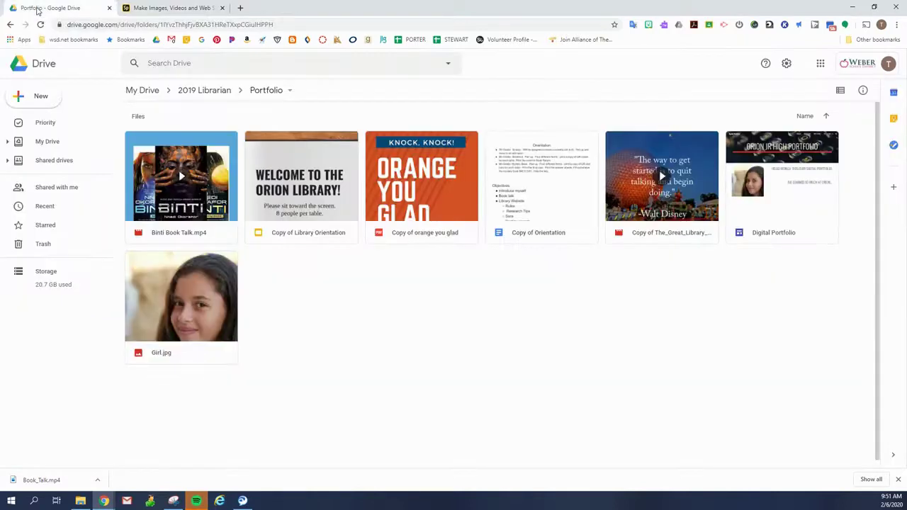
pyautogui.click(217, 91)
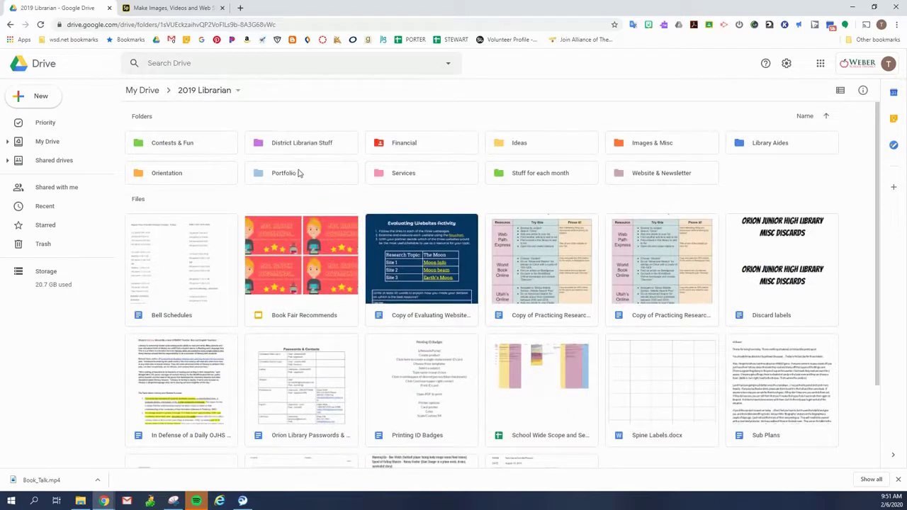
pyautogui.doubleClick(299, 173)
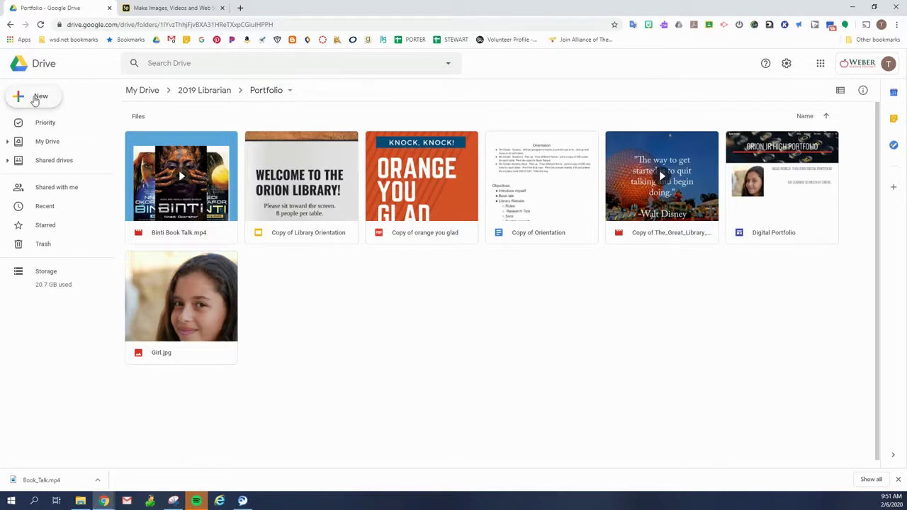
pyautogui.click(35, 101)
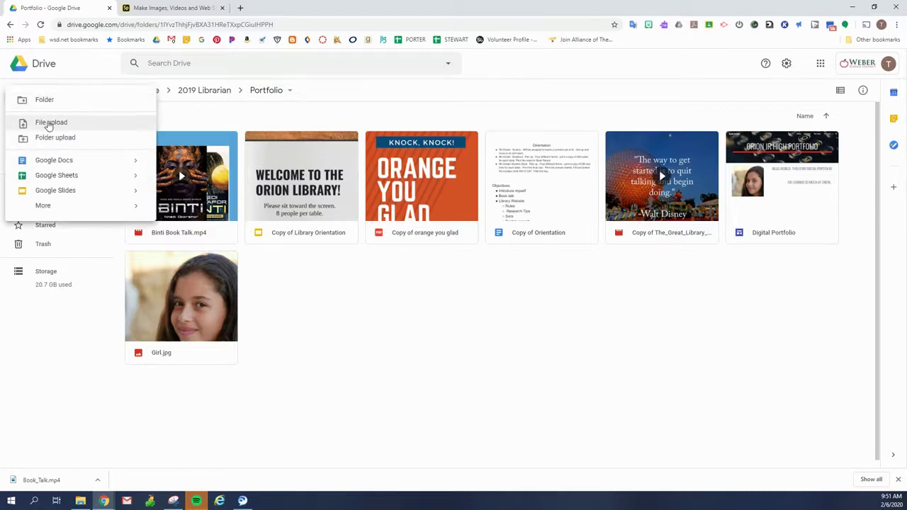
pyautogui.click(48, 123)
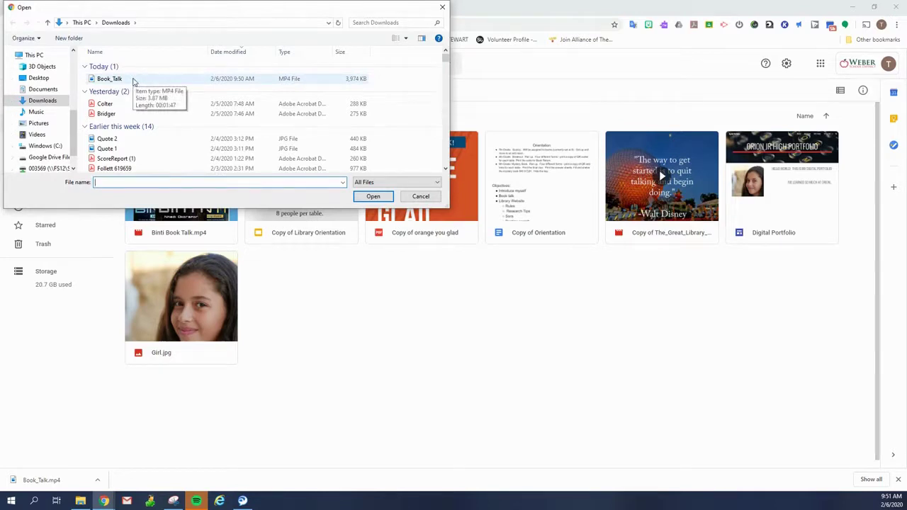
pyautogui.doubleClick(132, 79)
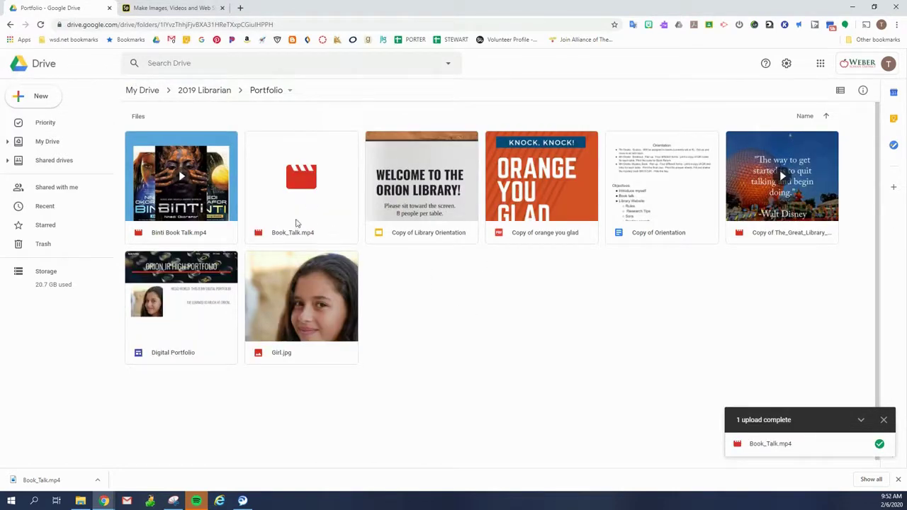
# - Close Drive's upload-complete notice
pyautogui.click(884, 419)
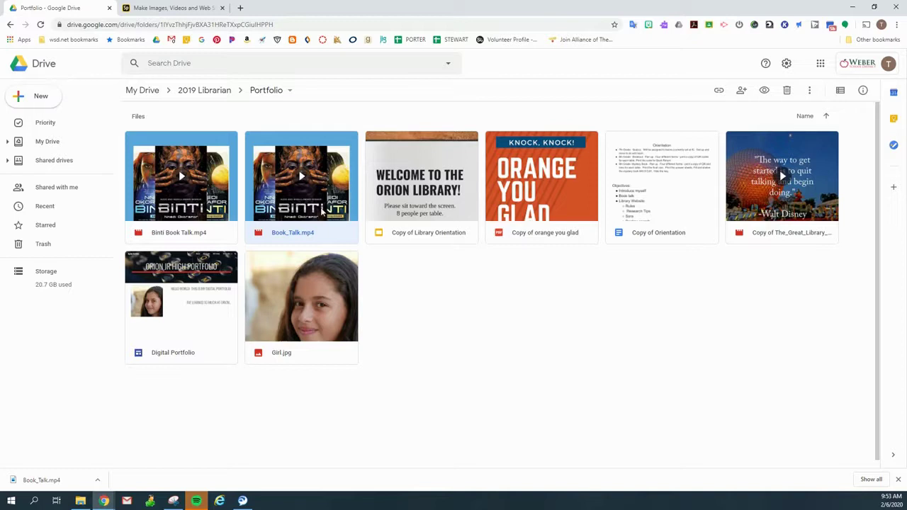
# - Preview Book_Talk.mp4, pause playback, and open its Share with others dialog
pyautogui.doubleClick(331, 160)
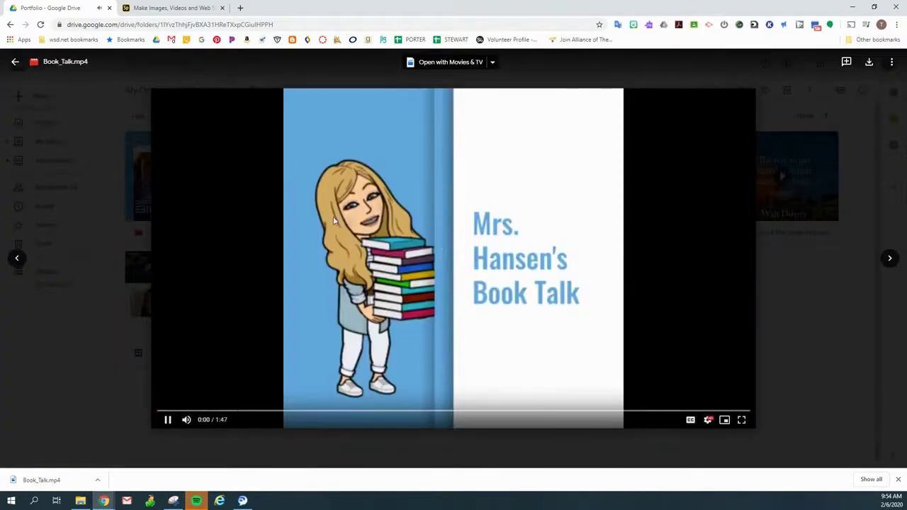
pyautogui.click(169, 421)
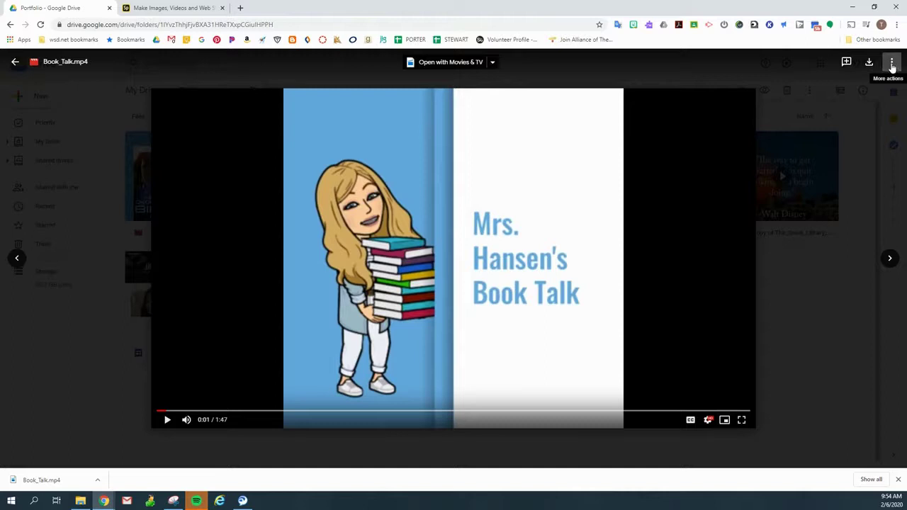
pyautogui.click(892, 65)
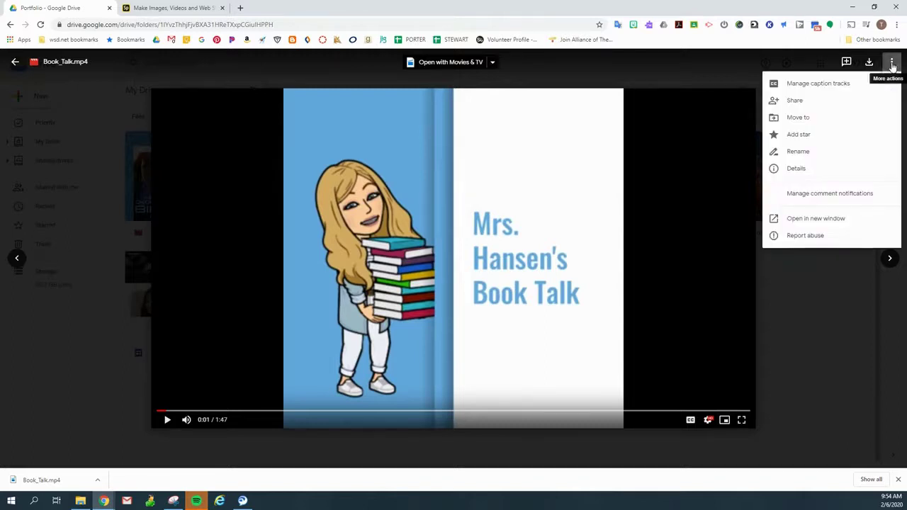
pyautogui.click(803, 102)
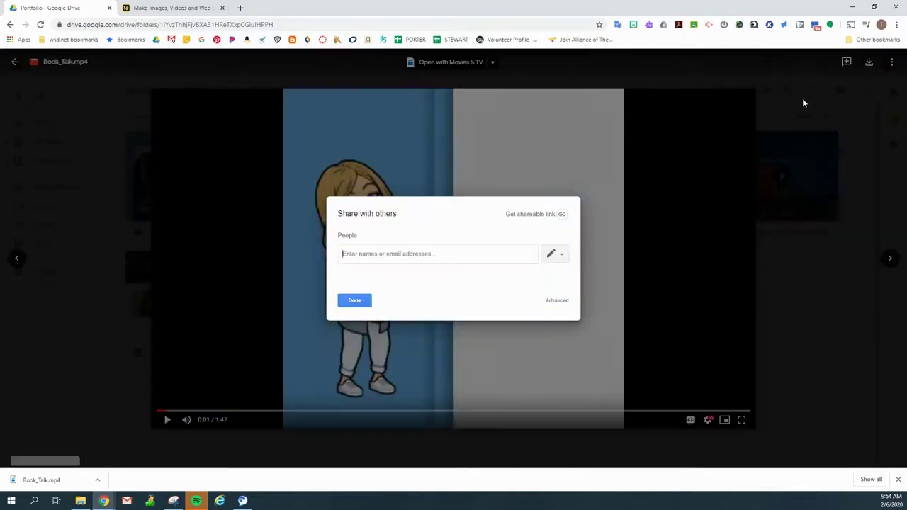
# - Set Book_Talk.mp4 link sharing to 'On - Weber School District', save, and close the preview
pyautogui.click(557, 301)
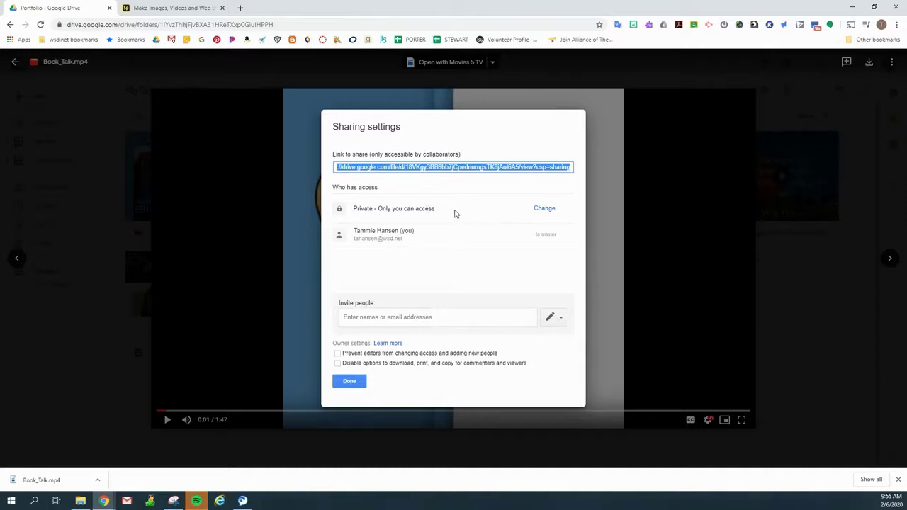
pyautogui.click(545, 210)
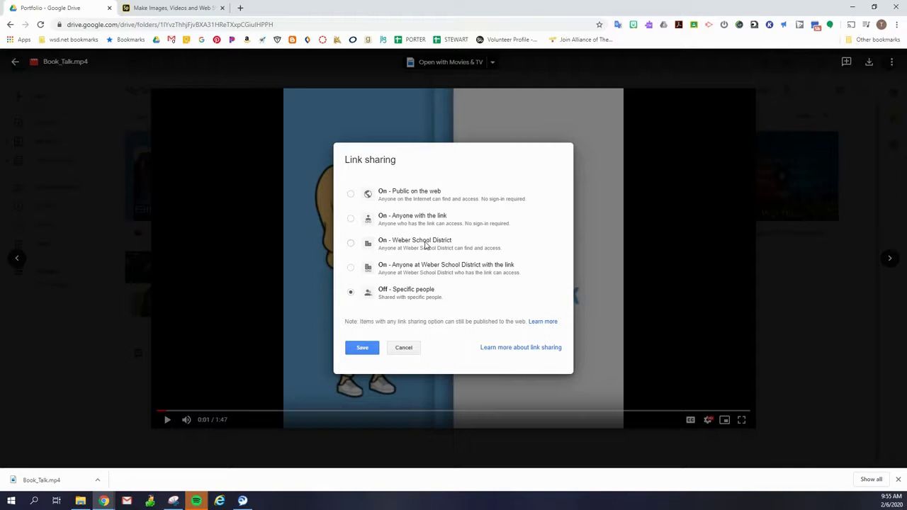
pyautogui.click(426, 245)
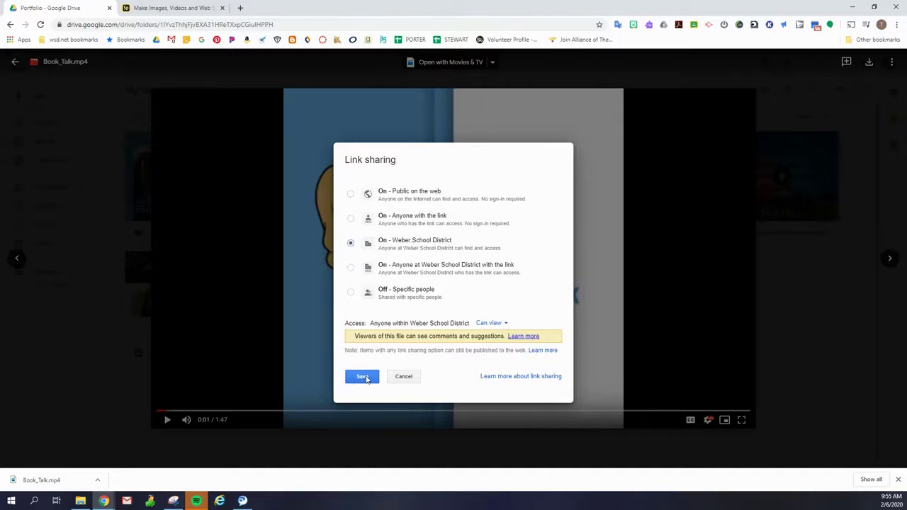
pyautogui.click(363, 377)
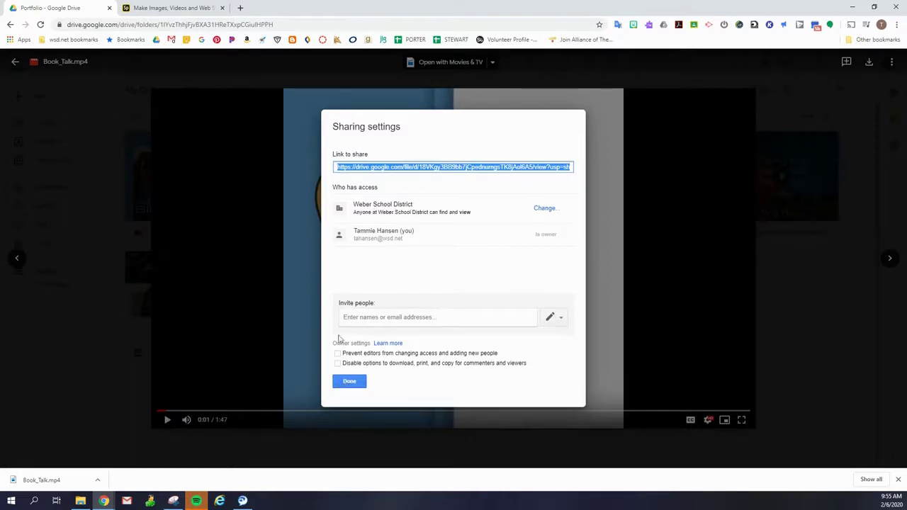
pyautogui.click(349, 383)
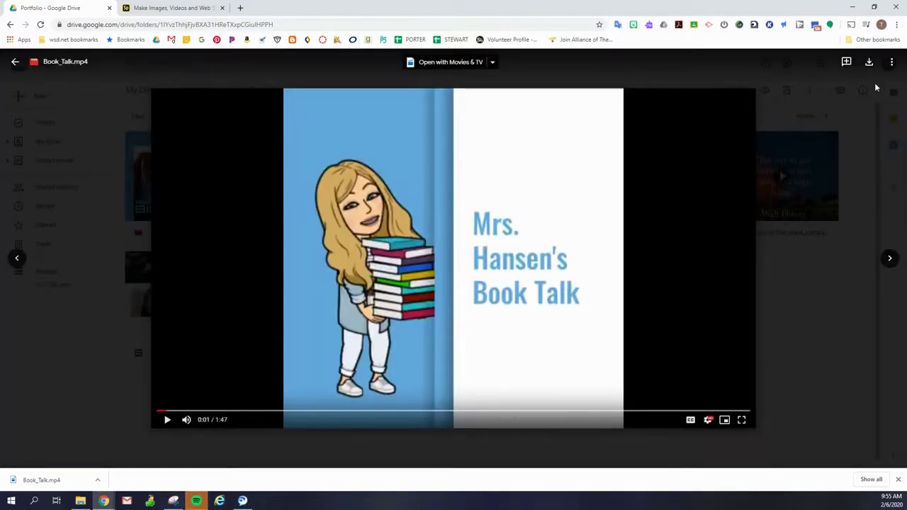
pyautogui.click(854, 90)
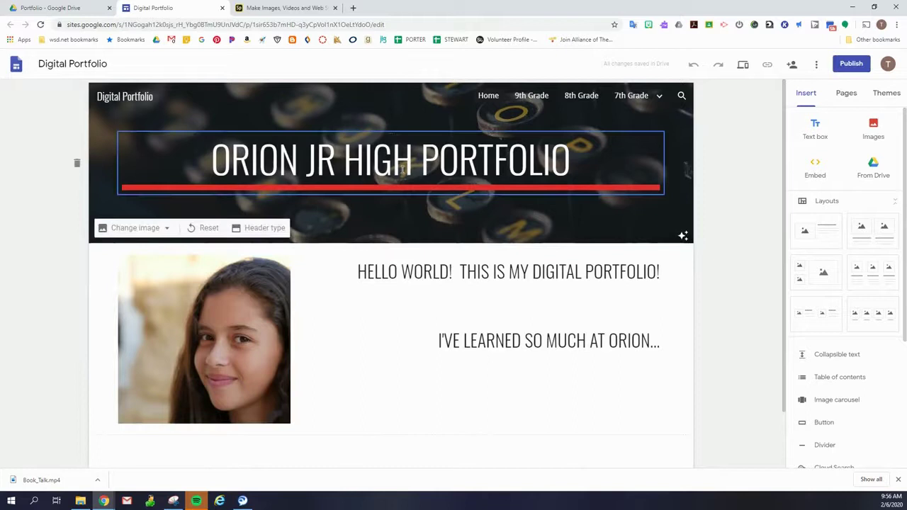
# - Open the English 7 page from the 7th Grade navigation dropdown
pyautogui.moveTo(646, 97)
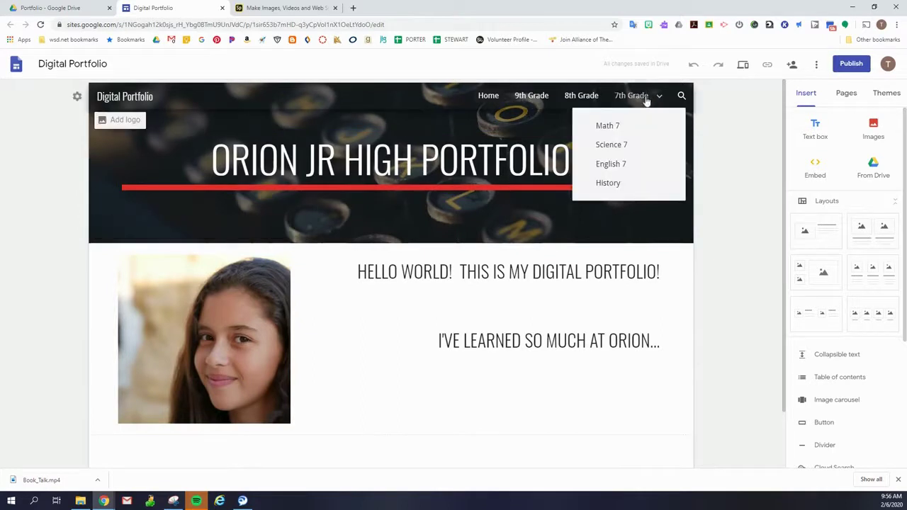
pyautogui.click(613, 167)
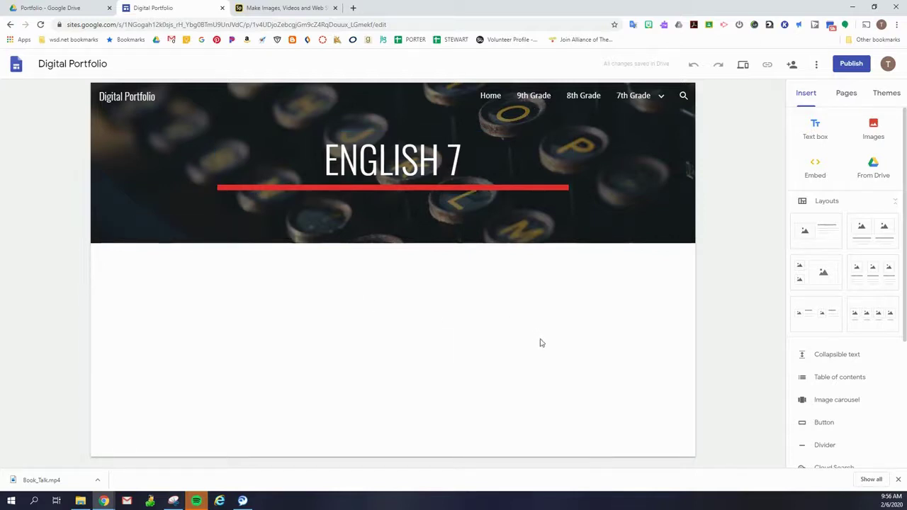
# - Insert the first image-and-text layout onto the English 7 page
pyautogui.click(820, 235)
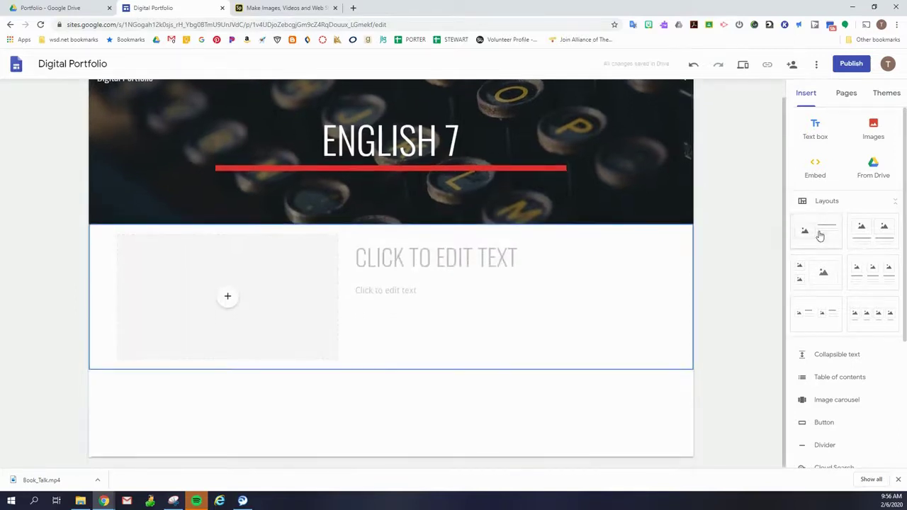
pyautogui.click(456, 256)
pyautogui.press('BackSpace')
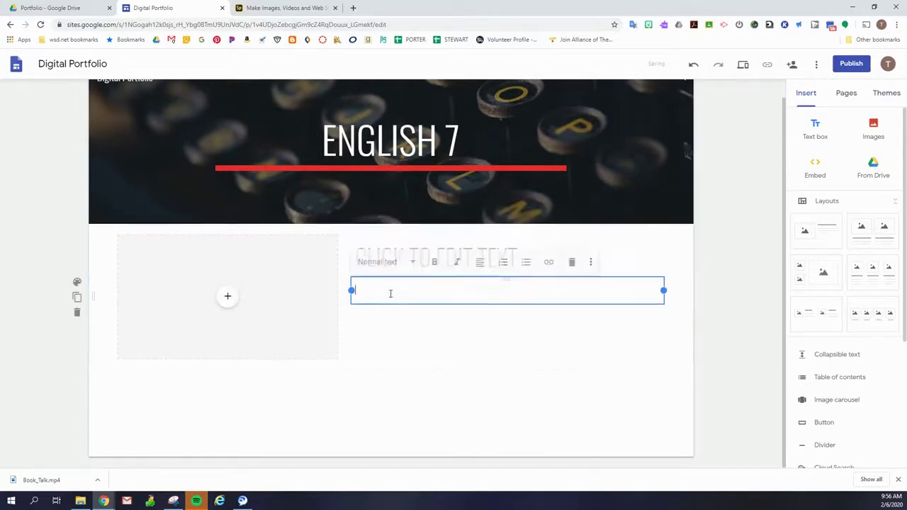
pyautogui.click(394, 323)
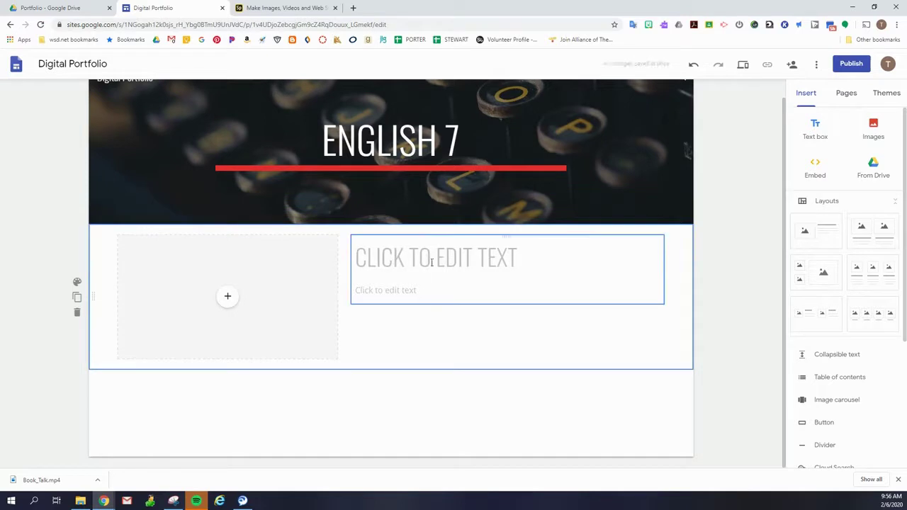
# - Title the section BOOK TALK with the caption 'I made this video in English.'
pyautogui.click(432, 262)
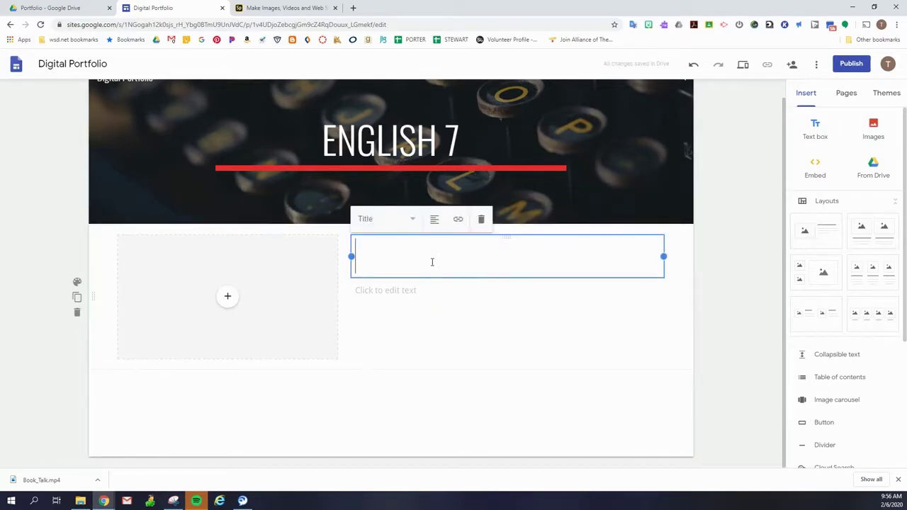
pyautogui.write('B')
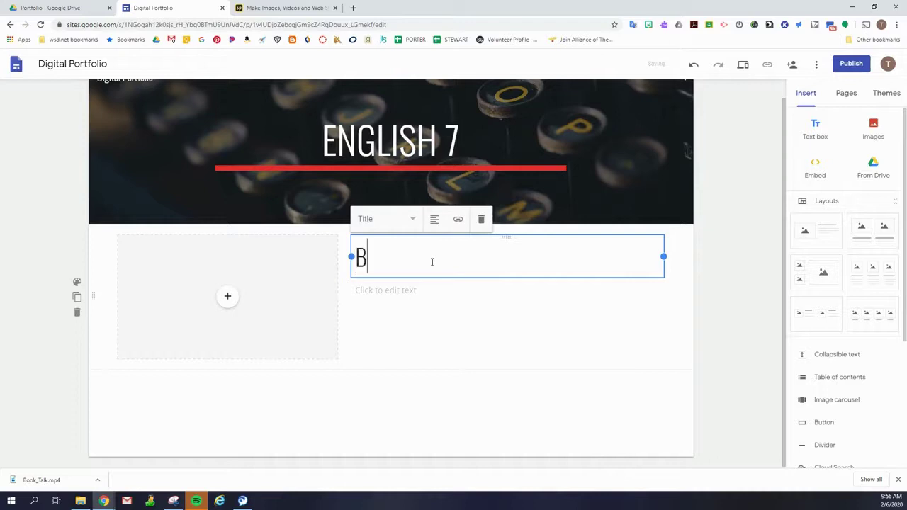
pyautogui.write('OOK TALK')
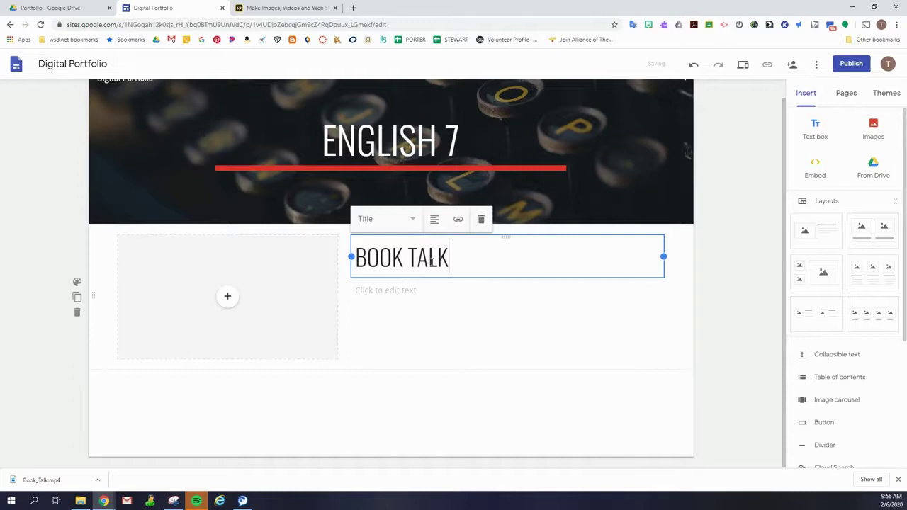
pyautogui.click(447, 289)
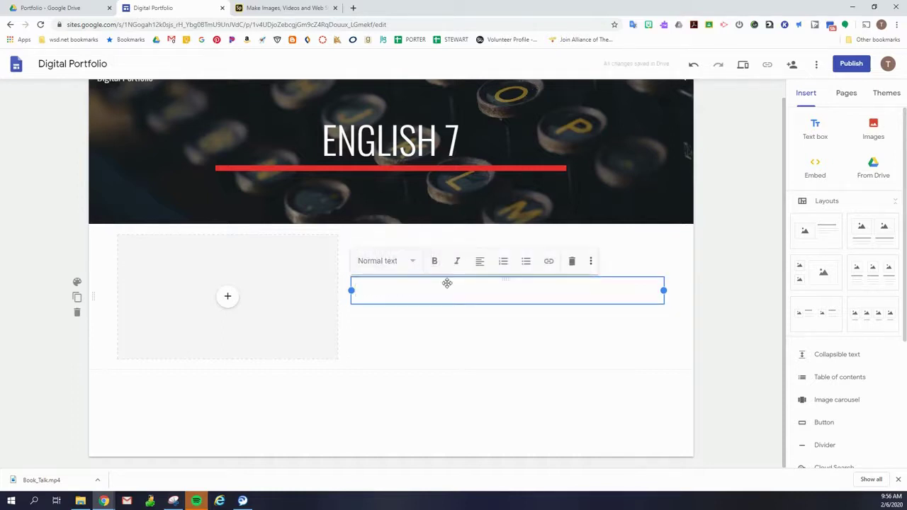
pyautogui.write('I made this vide')
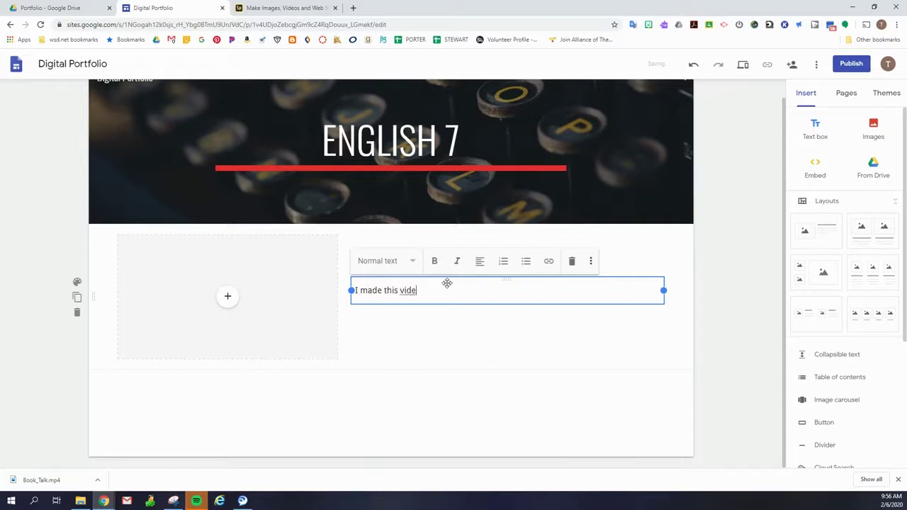
pyautogui.write('o in English...')
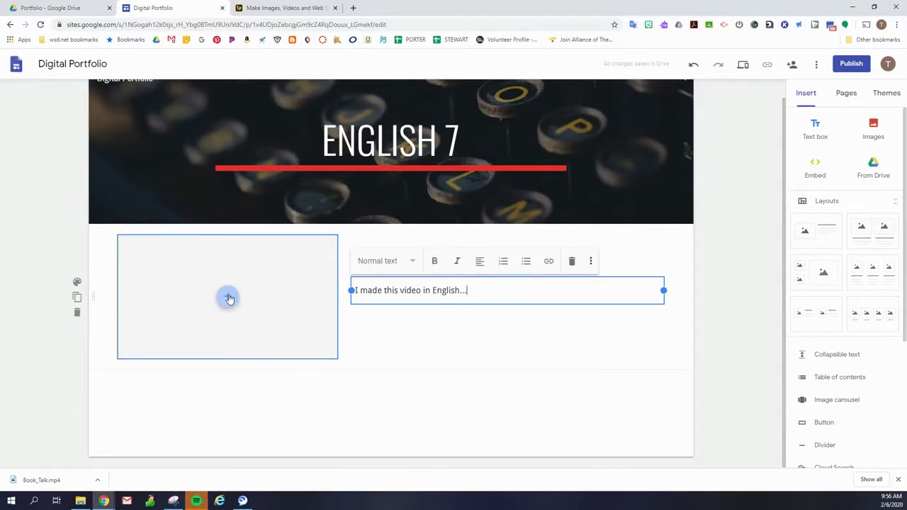
# - Fill the section's media slot with Book_Talk.mp4 from Drive's 2019 Librarian > Portfolio folder
pyautogui.click(229, 298)
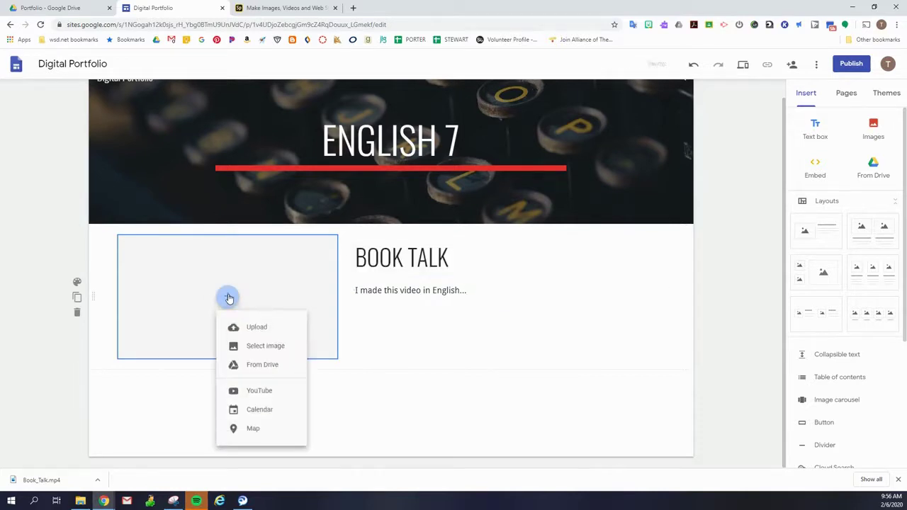
pyautogui.click(262, 365)
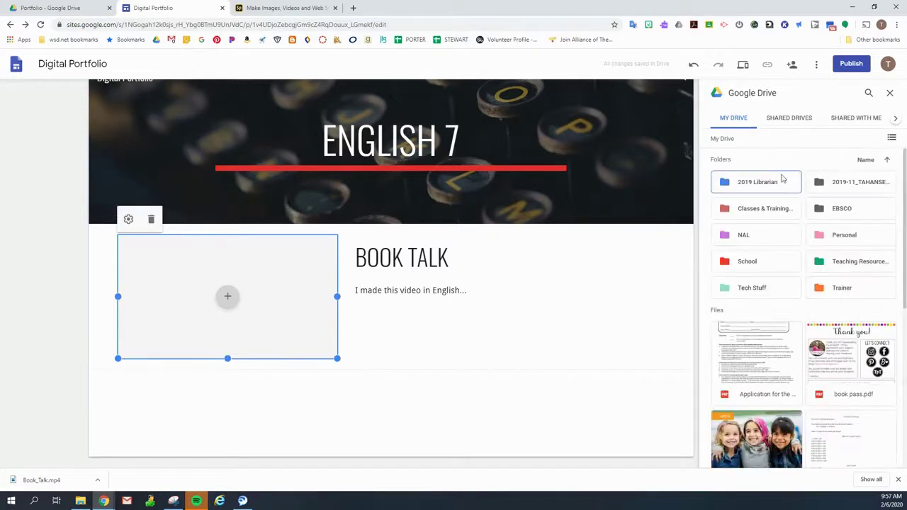
pyautogui.doubleClick(752, 192)
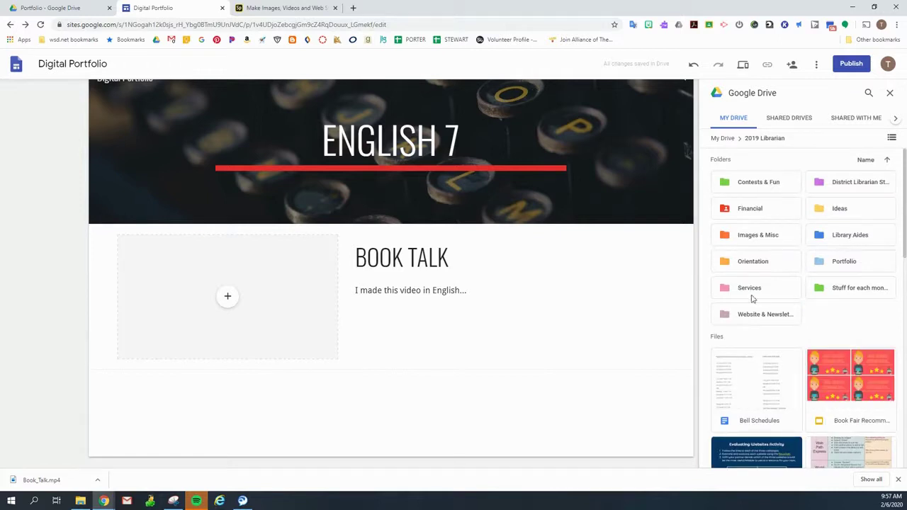
pyautogui.doubleClick(841, 262)
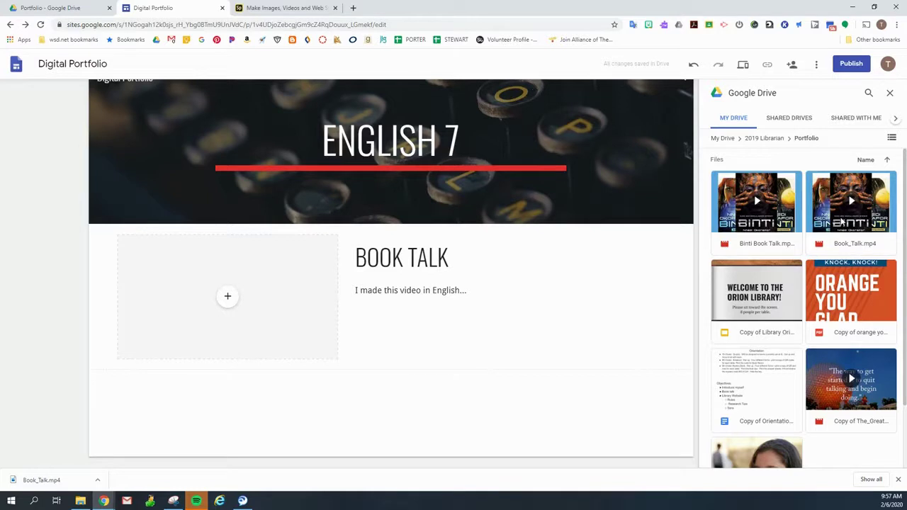
pyautogui.moveTo(841, 222); pyautogui.dragTo(227, 297)
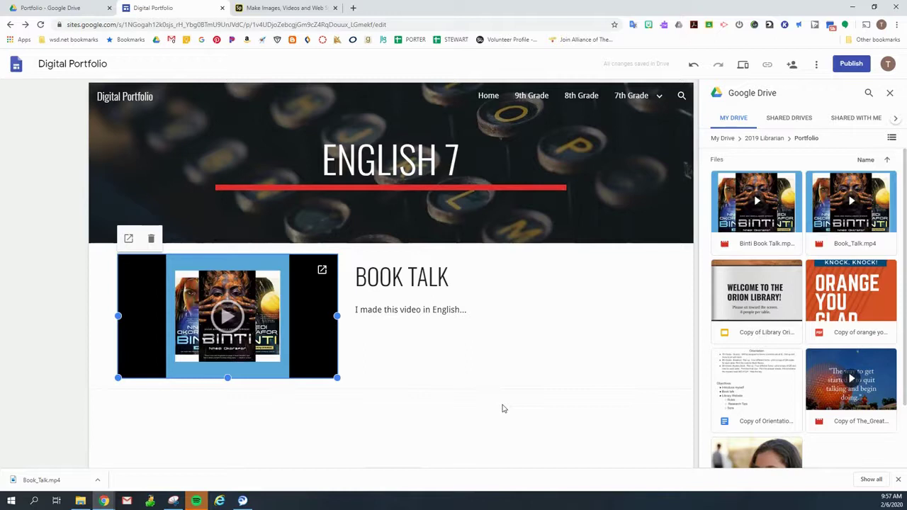
# - Close the Drive panel, then play the embedded Book Talk video and pause it at 0:08
pyautogui.click(892, 94)
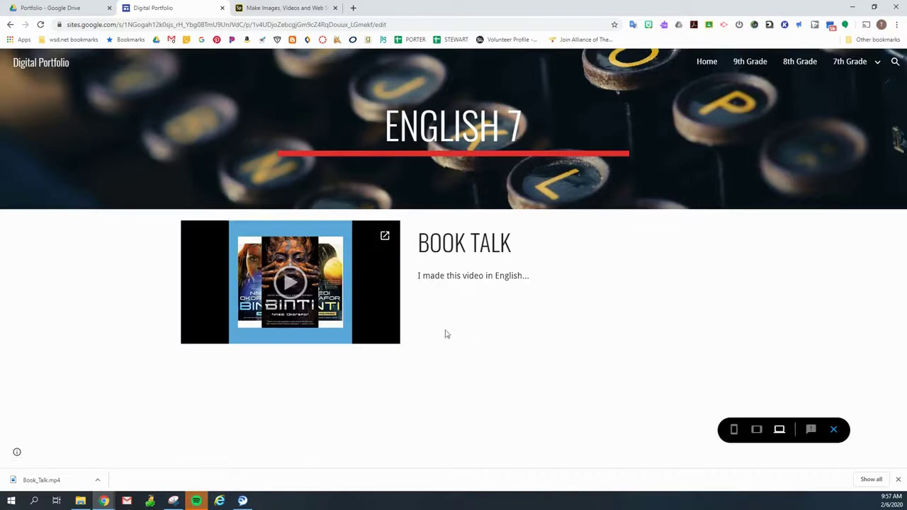
pyautogui.click(298, 284)
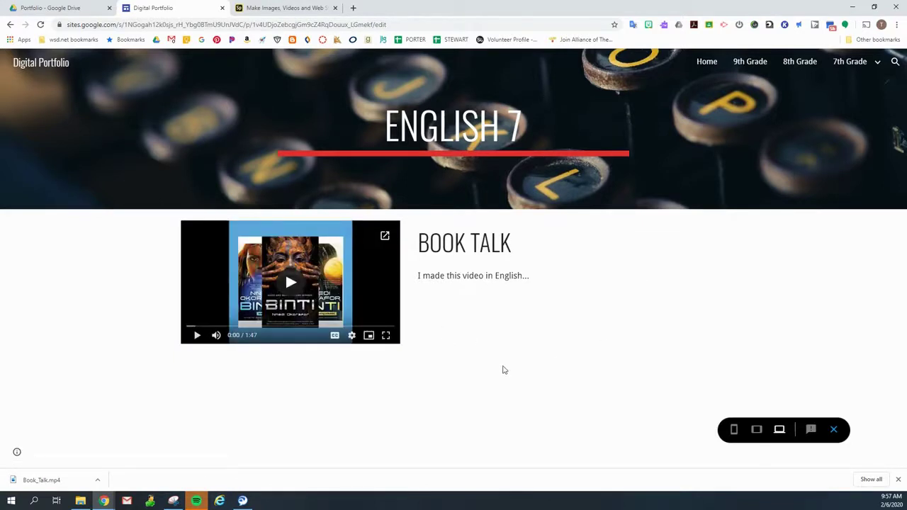
pyautogui.click(291, 282)
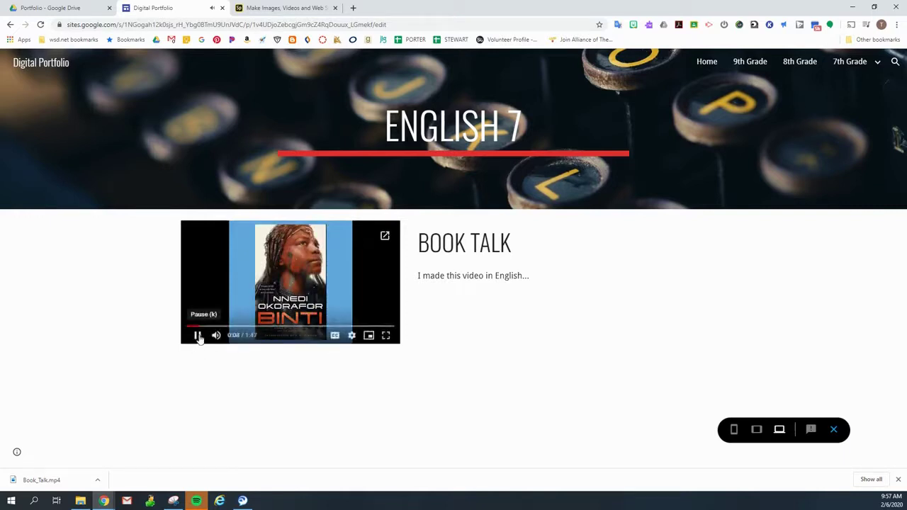
pyautogui.click(198, 335)
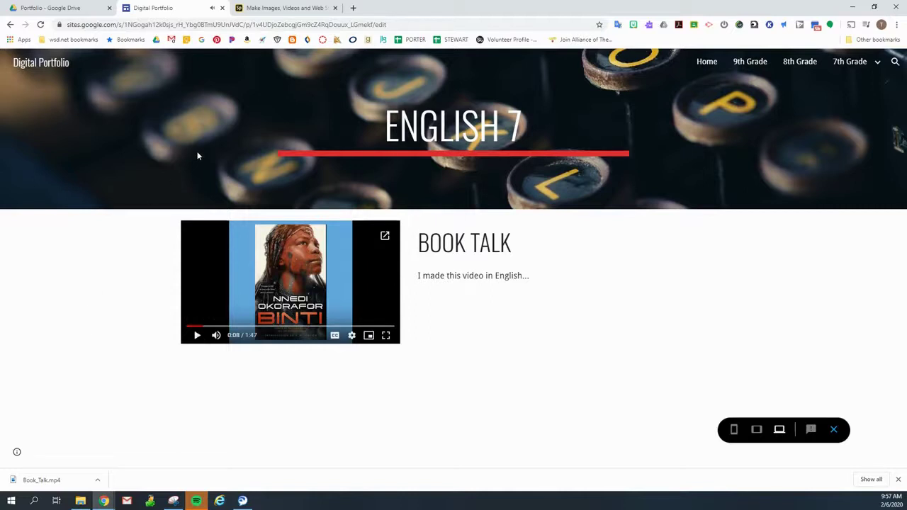